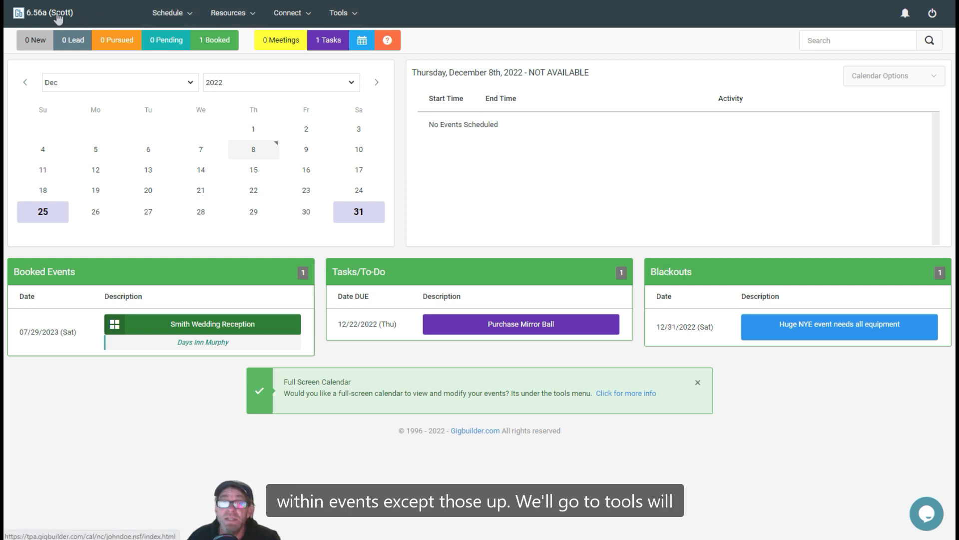
- Open the event planning Next Actions setup in System Configuration and start a new next action template
{"action": "left_click", "coordinate": [340, 20]}
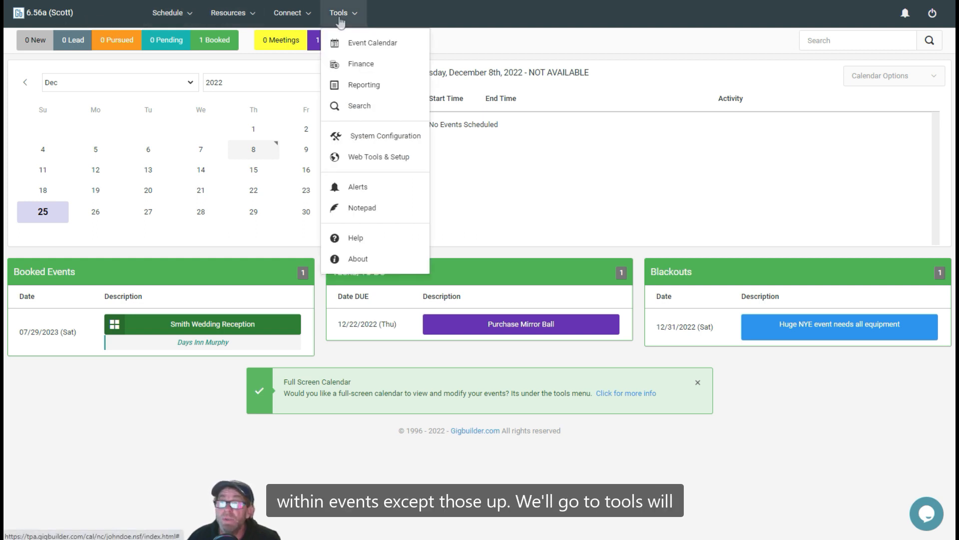
{"action": "left_click", "coordinate": [375, 144]}
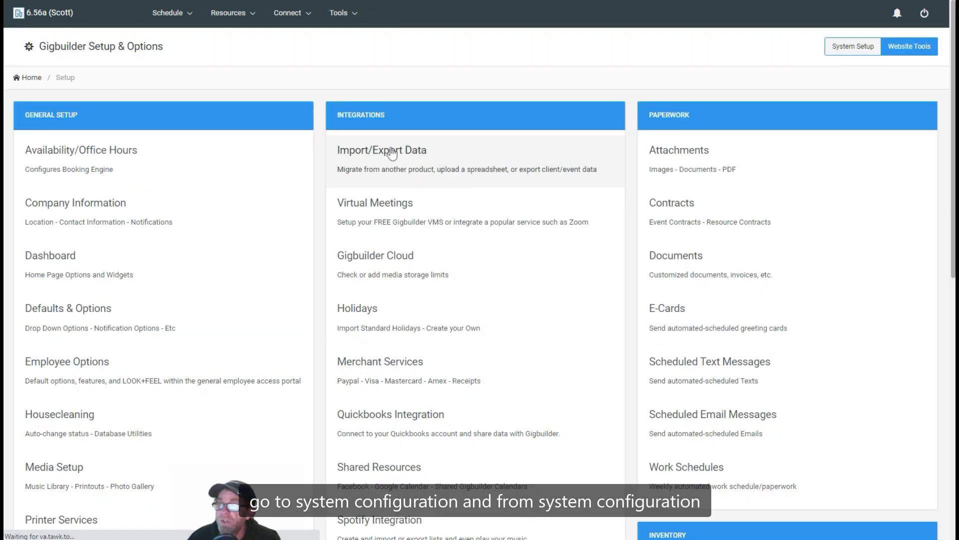
{"action": "scroll", "coordinate": [392, 152], "scroll_direction": "down", "scroll_amount": 4}
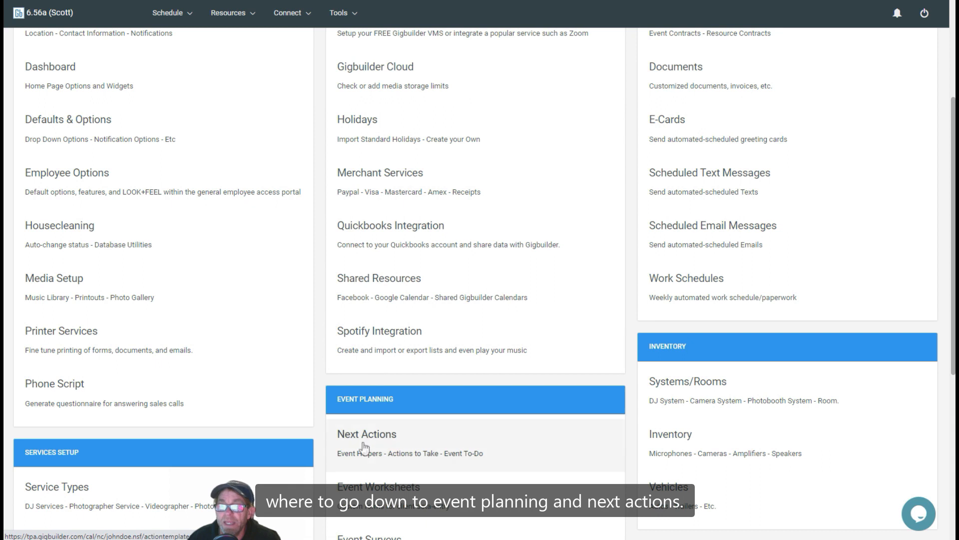
{"action": "left_click", "coordinate": [364, 444]}
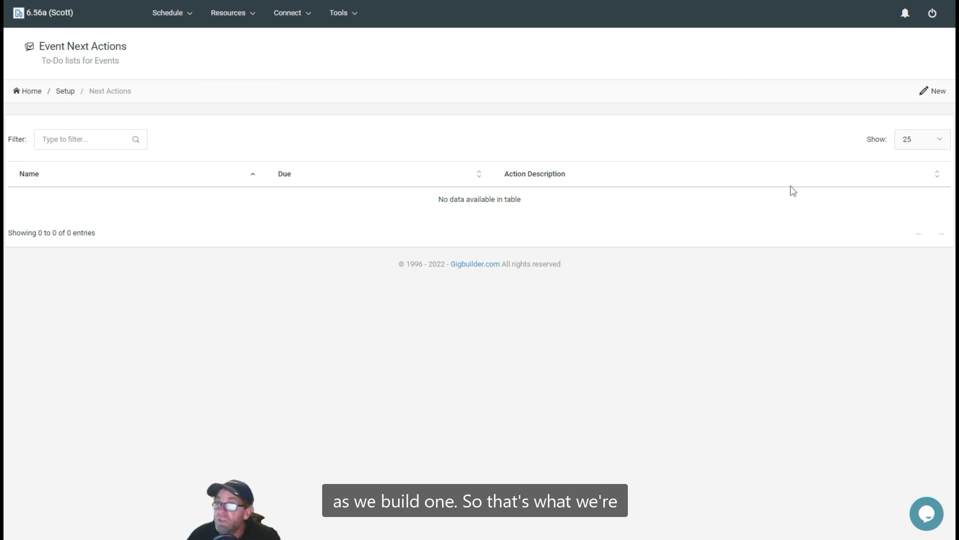
{"action": "left_click", "coordinate": [936, 97]}
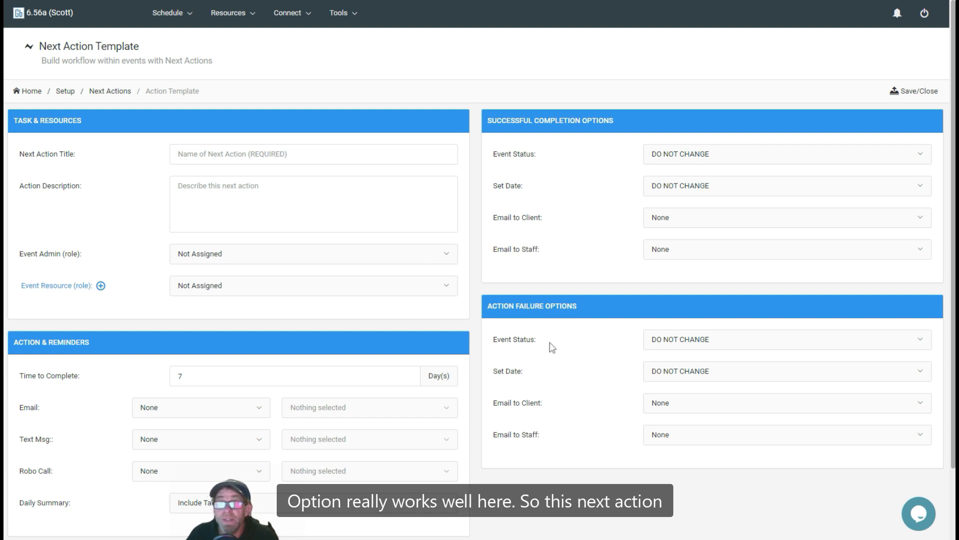
- Title the next action "Purchase Event Music"
{"action": "left_click", "coordinate": [238, 158]}
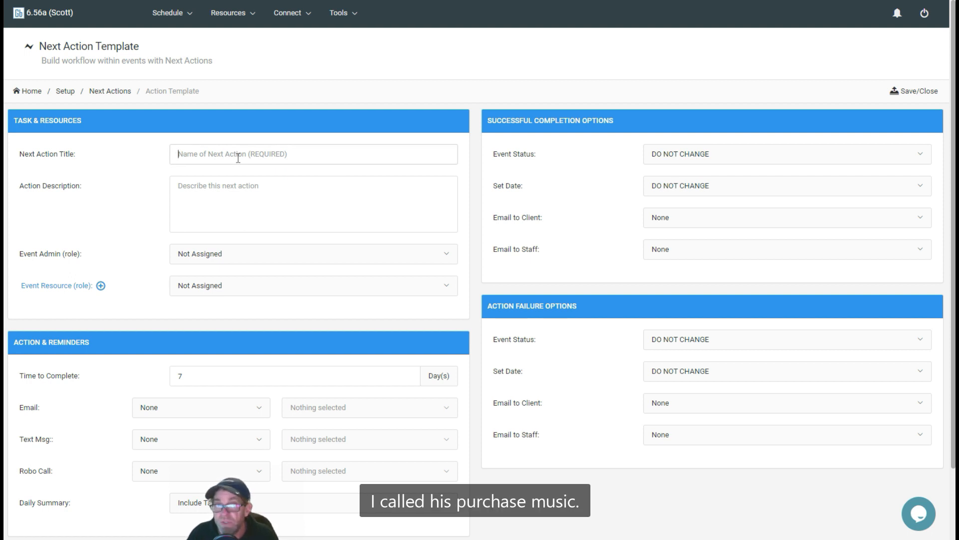
{"action": "type", "text": "Pur"}
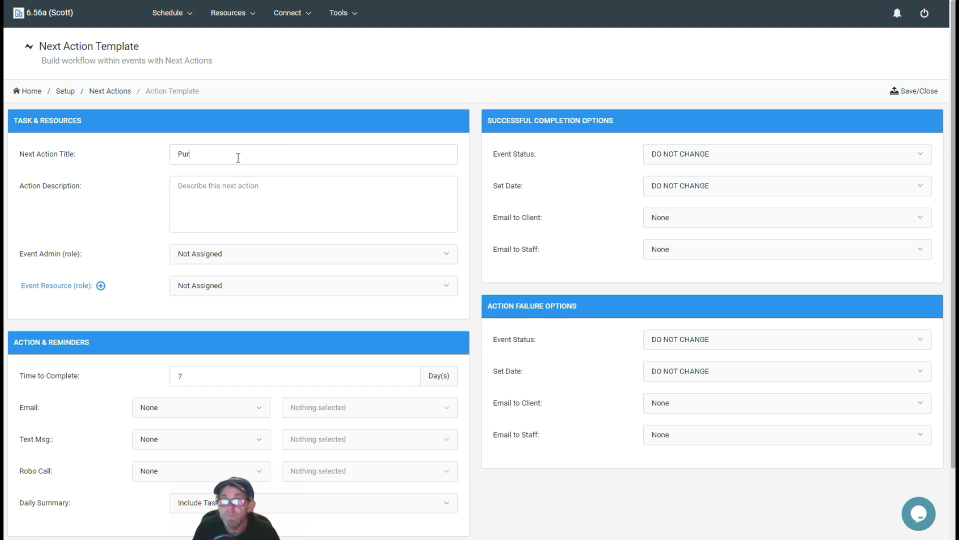
{"action": "type", "text": "chase Event Music"}
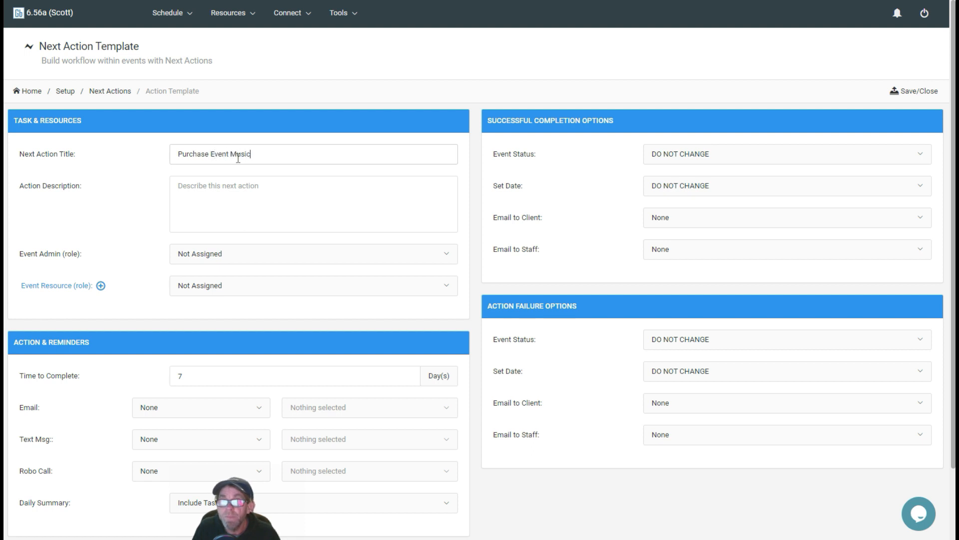
{"action": "key", "text": "Tab"}
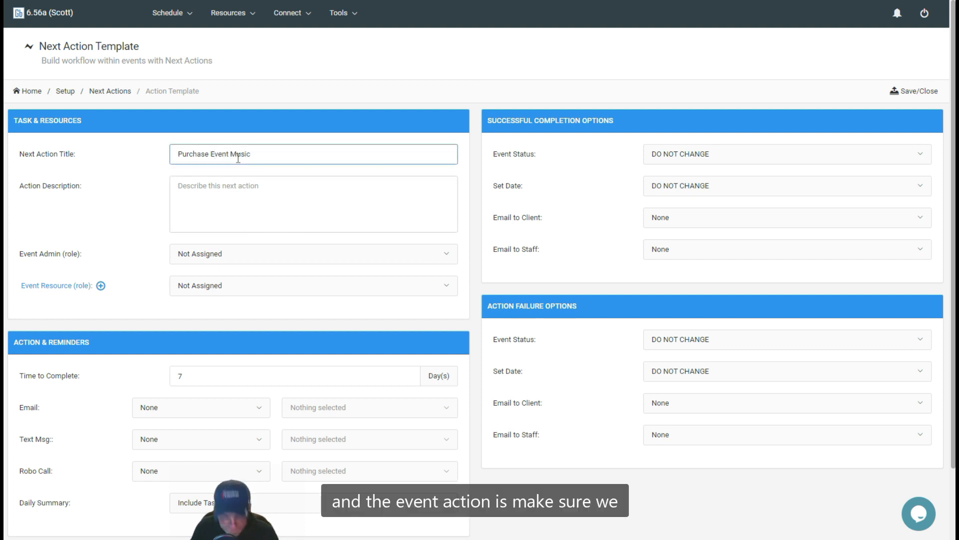
- Enter the action description "Make sure we have all the music necessary for the event."
{"action": "type", "text": "Make surew"}
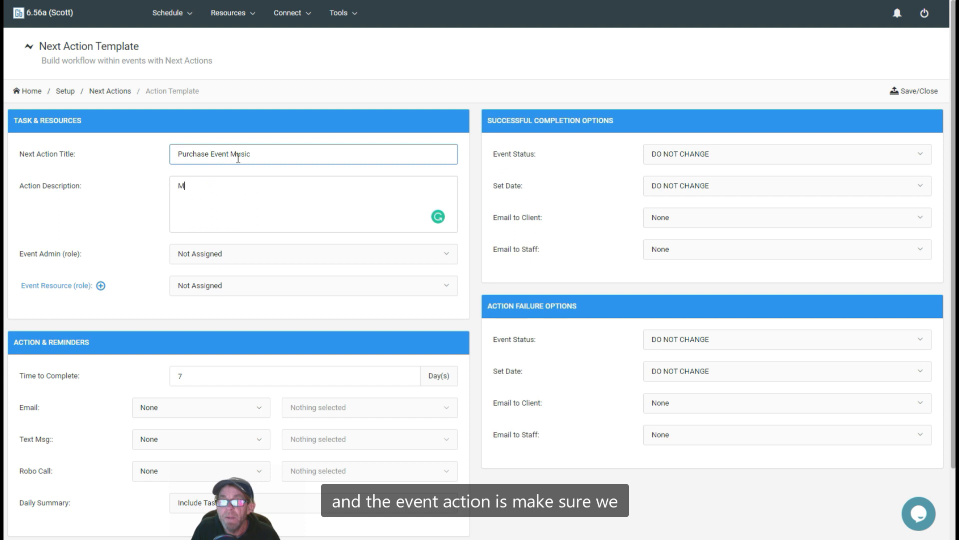
{"action": "key", "text": "BackSpace"}
{"action": "key", "text": "BackSpace"}
{"action": "key", "text": "BackSpace"}
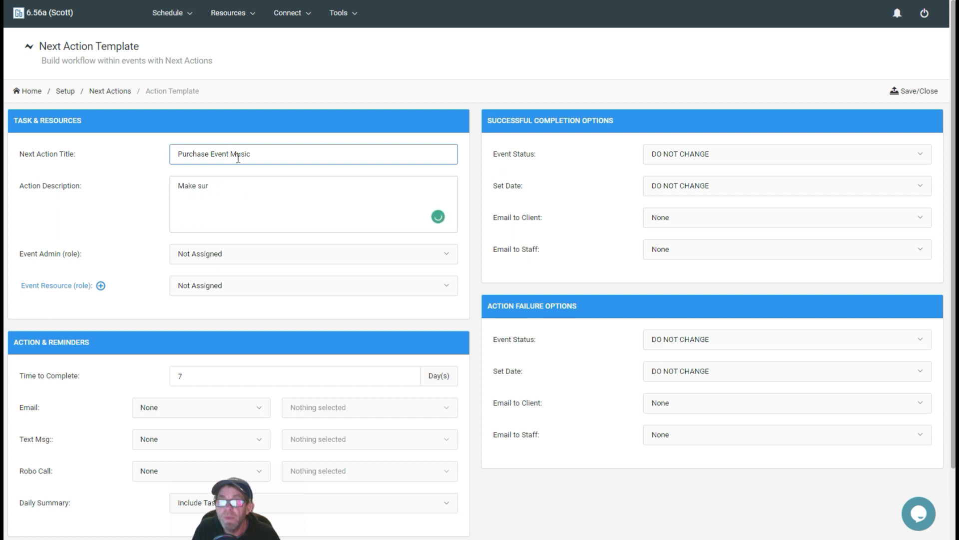
{"action": "type", "text": "w"}
{"action": "key", "text": "BackSpace"}
{"action": "key", "text": "BackSpace"}
{"action": "key", "text": "BackSpace"}
{"action": "type", "text": "e w"}
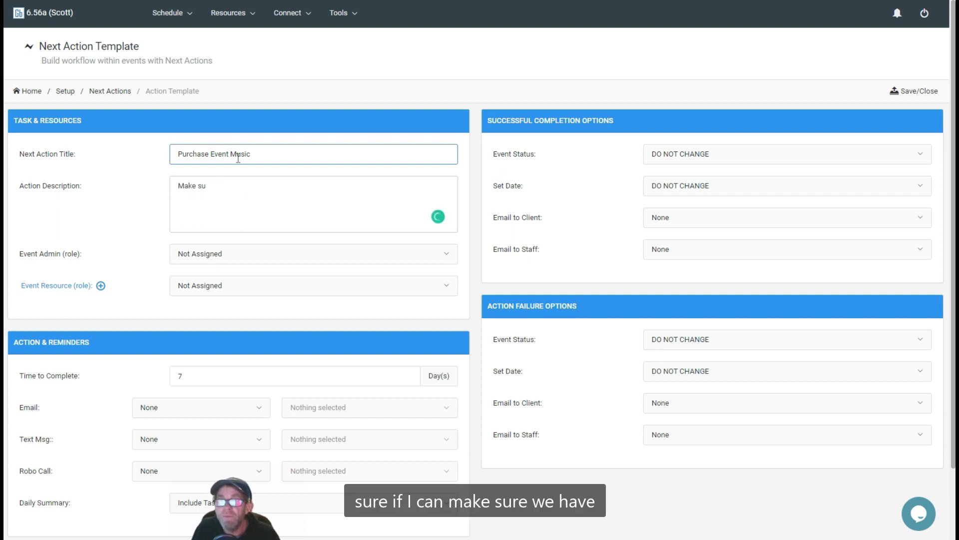
{"action": "type", "text": " we have "}
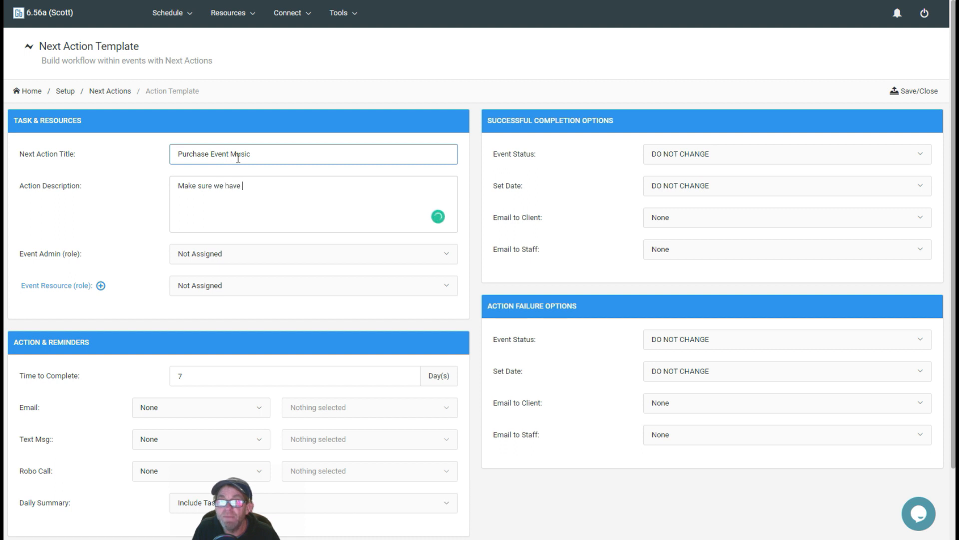
{"action": "type", "text": "t"}
{"action": "key", "text": "BackSpace"}
{"action": "type", "text": "all the musi"}
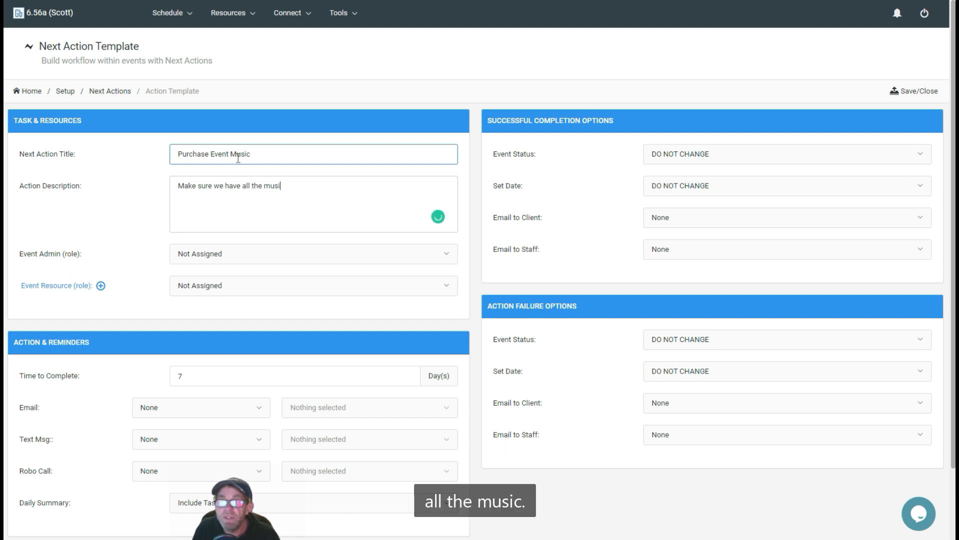
{"action": "type", "text": "c necessary "}
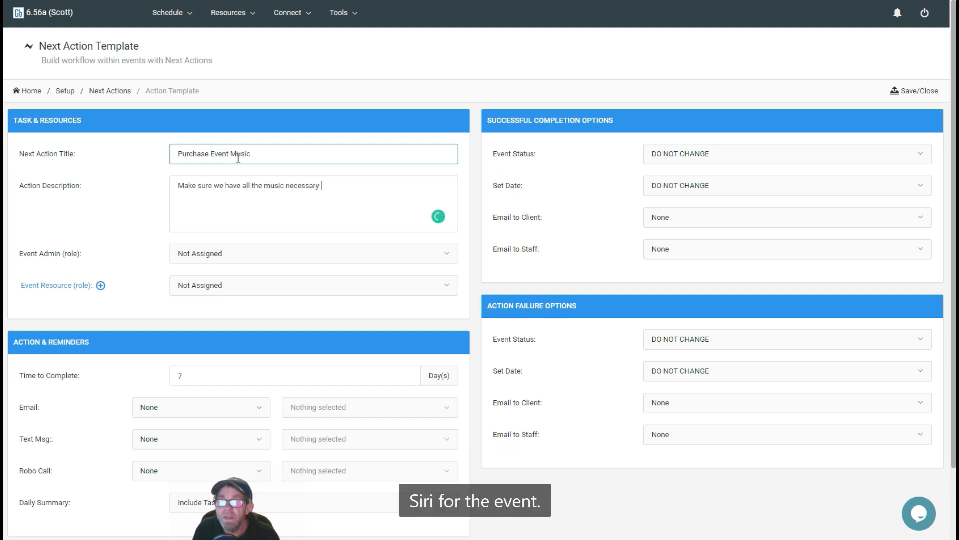
{"action": "type", "text": "for the event."}
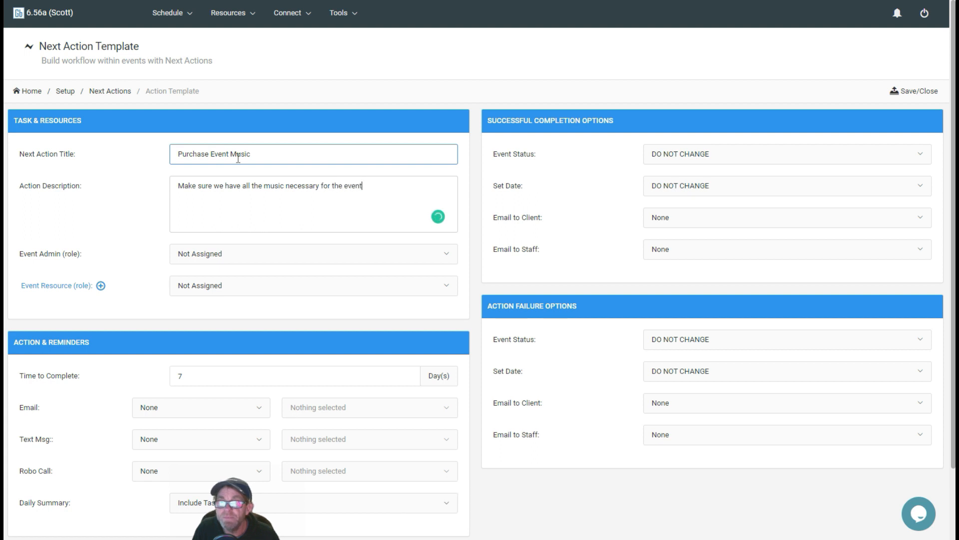
- Assign the DJ role as both the event admin and the event resource
{"action": "left_click", "coordinate": [261, 258]}
{"action": "left_click", "coordinate": [230, 301]}
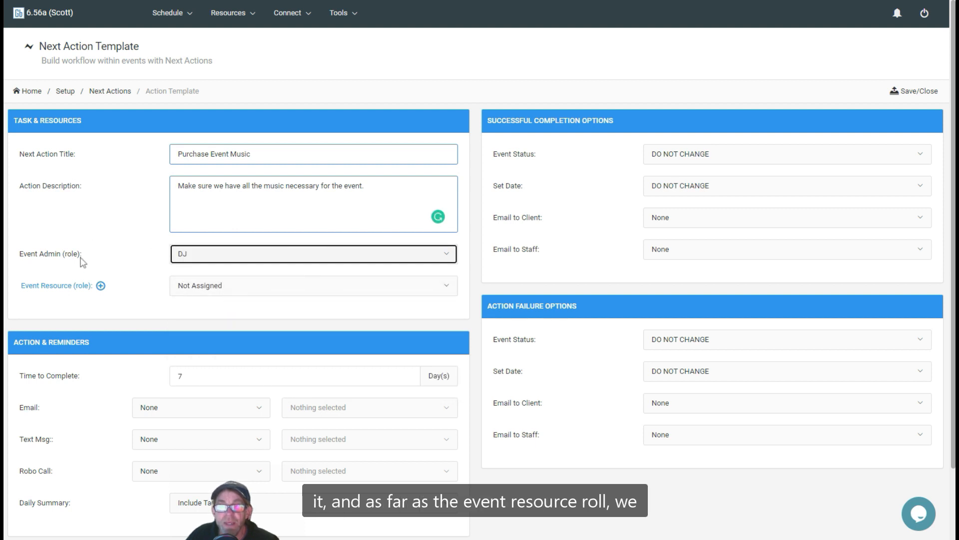
{"action": "left_click", "coordinate": [203, 290]}
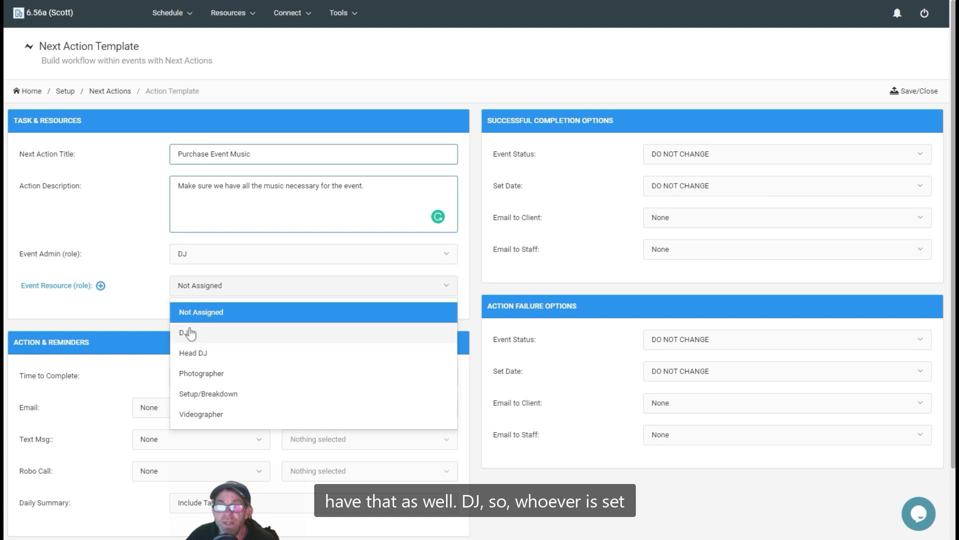
{"action": "left_click", "coordinate": [186, 332]}
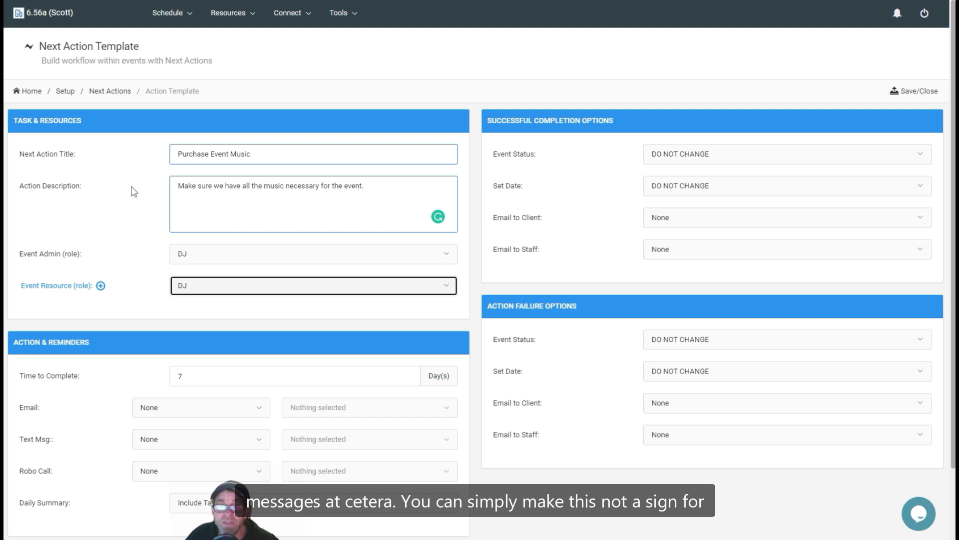
- Set the event admin and event resource roles back to Not Assigned
{"action": "left_click", "coordinate": [189, 255]}
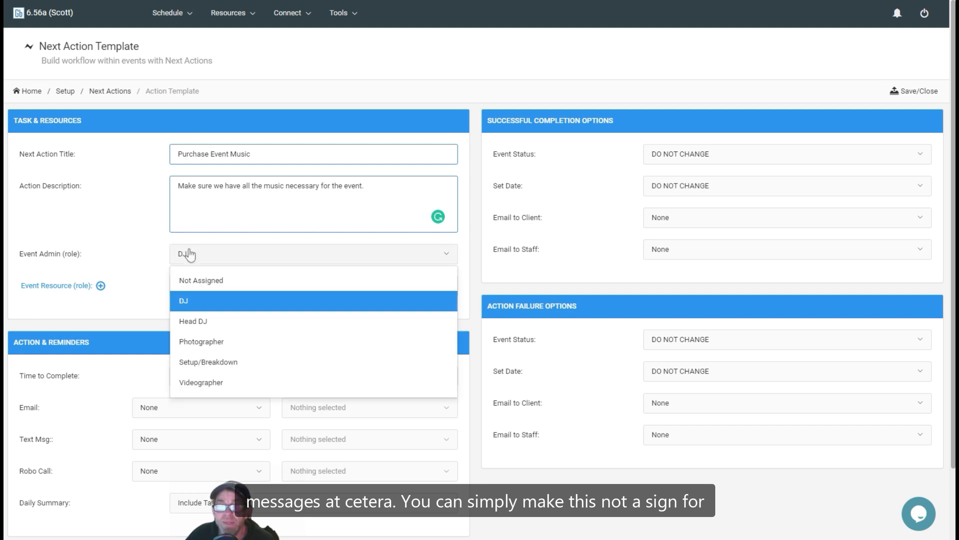
{"action": "left_click", "coordinate": [201, 280]}
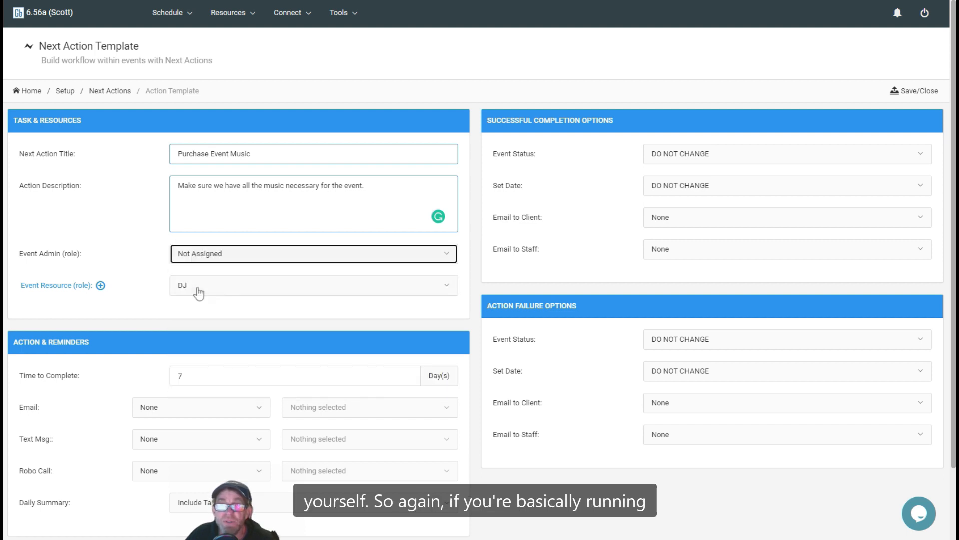
{"action": "left_click", "coordinate": [197, 288]}
{"action": "left_click", "coordinate": [192, 314]}
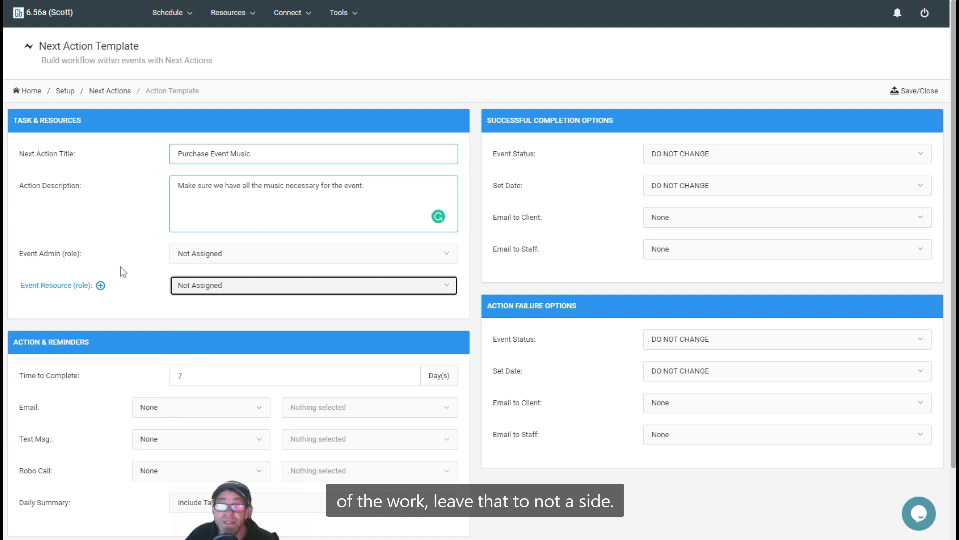
- Examine the timing and recipient choices for the email reminder without changing them
{"action": "scroll", "coordinate": [128, 326], "scroll_direction": "down", "scroll_amount": 3}
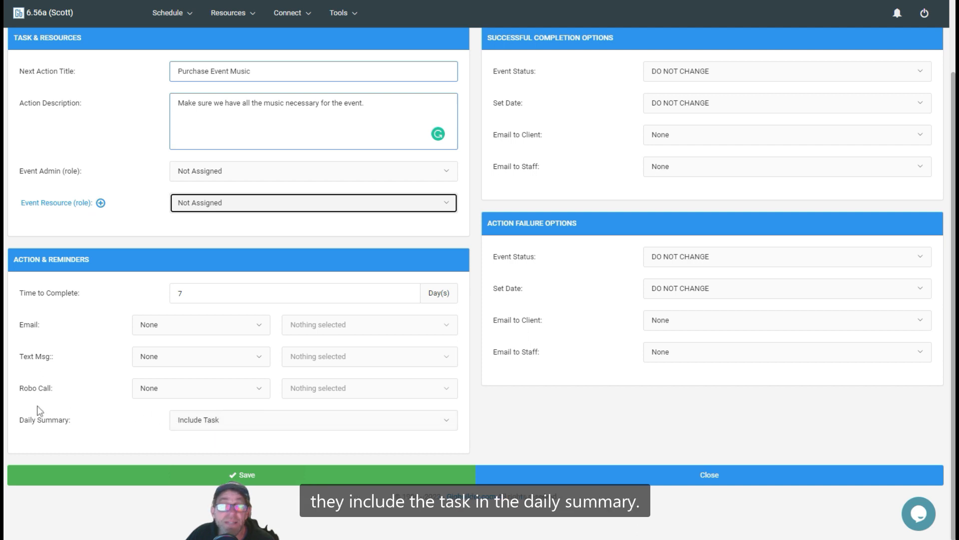
{"action": "left_click", "coordinate": [191, 330]}
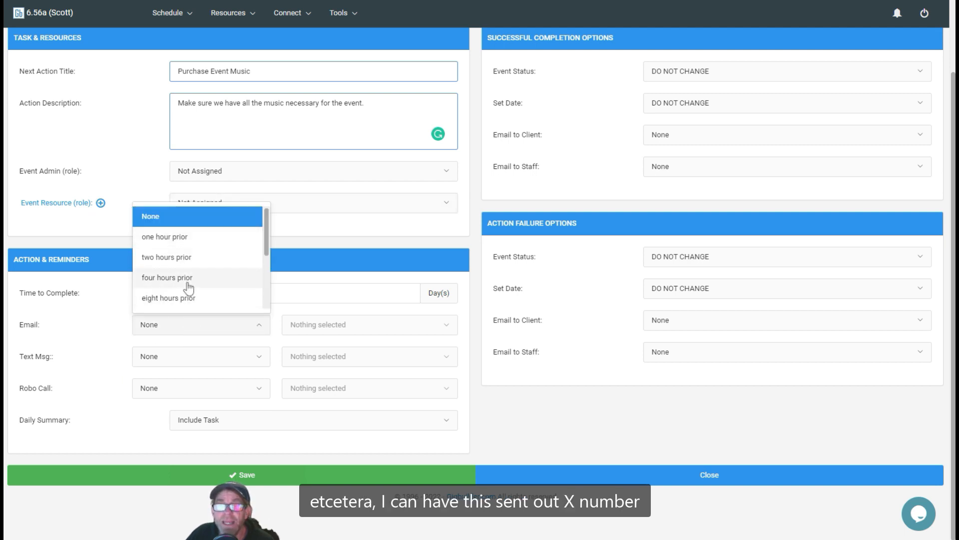
{"action": "scroll", "coordinate": [188, 287], "scroll_direction": "down", "scroll_amount": 3}
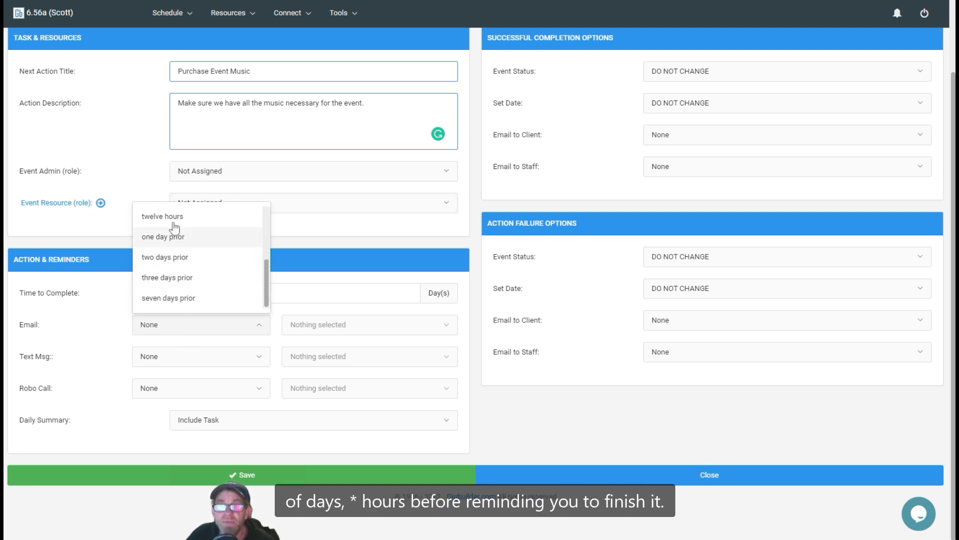
{"action": "scroll", "coordinate": [174, 230], "scroll_direction": "up", "scroll_amount": 3}
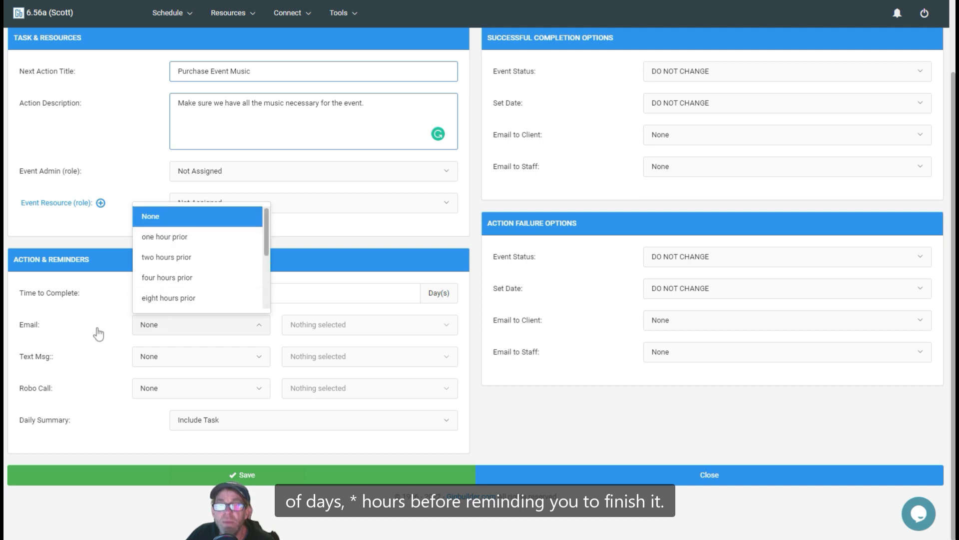
{"action": "key", "text": "Tab"}
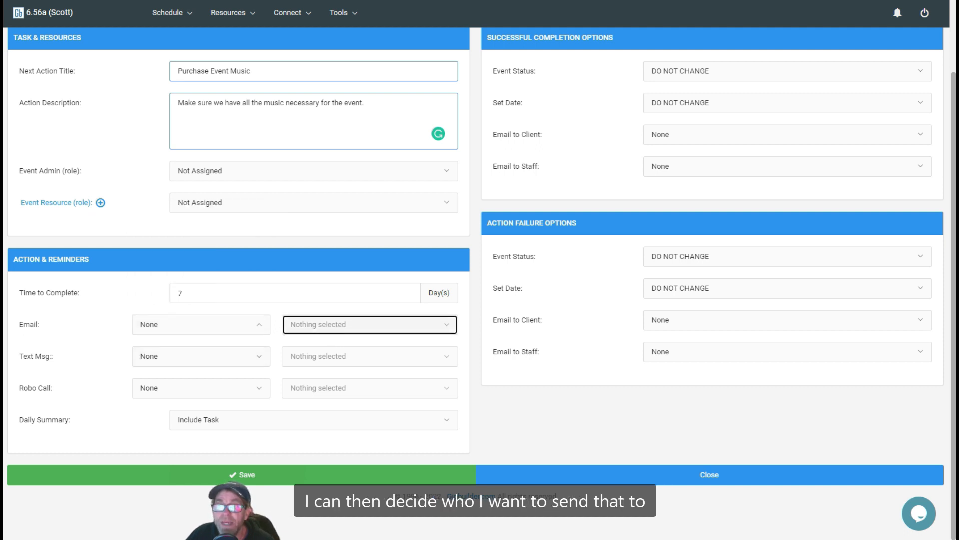
{"action": "left_click", "coordinate": [330, 324]}
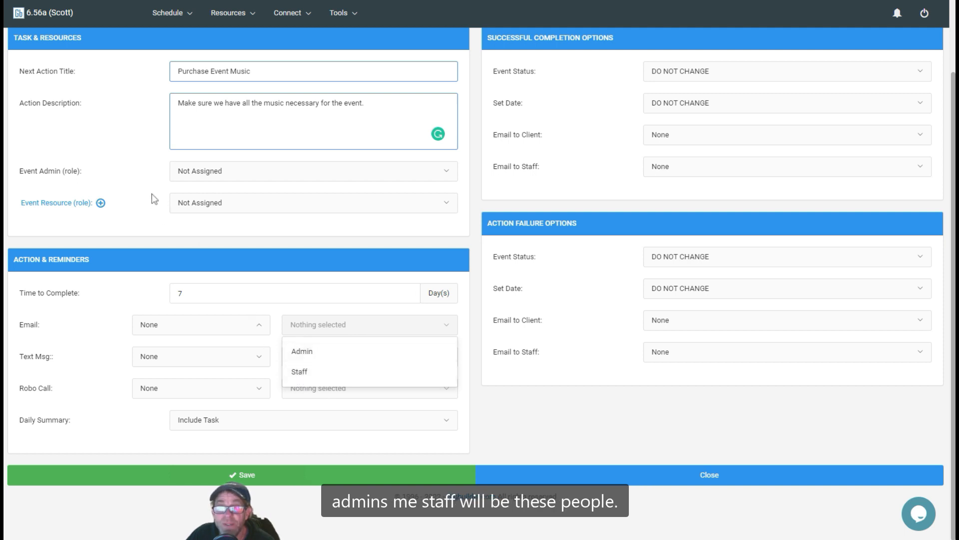
{"action": "left_click", "coordinate": [292, 260]}
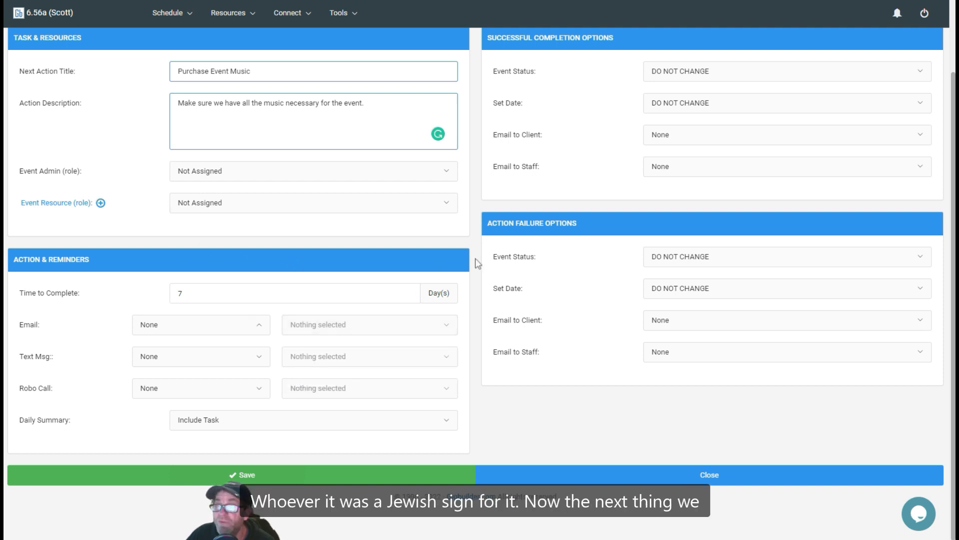
- Examine the event status and set date choices for successful completion, leaving both at DO NOT CHANGE
{"action": "scroll", "coordinate": [477, 264], "scroll_direction": "up", "scroll_amount": 2}
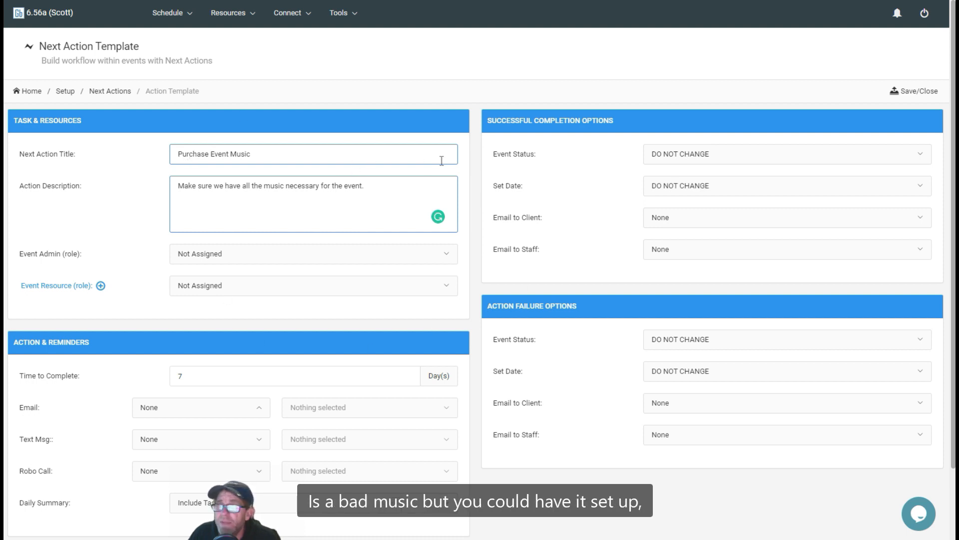
{"action": "left_click", "coordinate": [730, 158]}
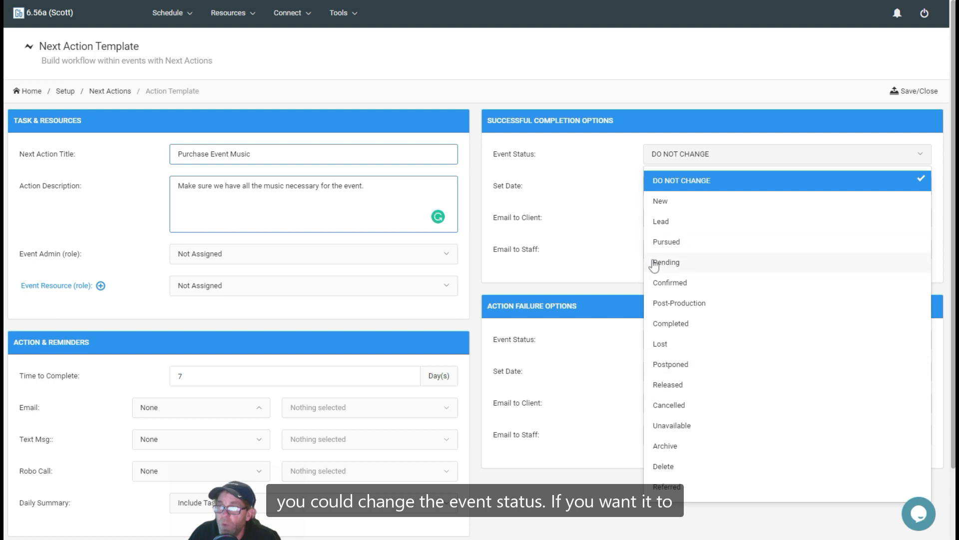
{"action": "left_click", "coordinate": [606, 207]}
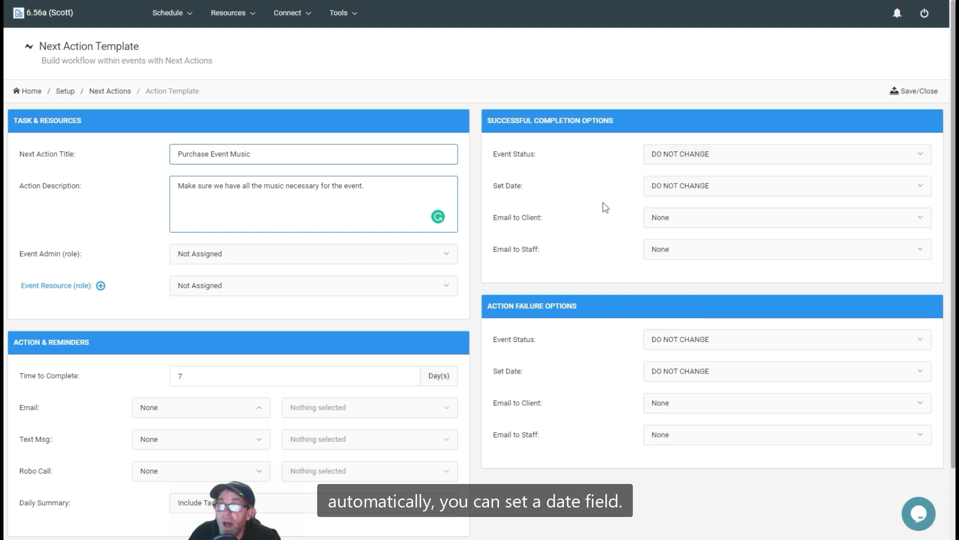
{"action": "left_click", "coordinate": [705, 185]}
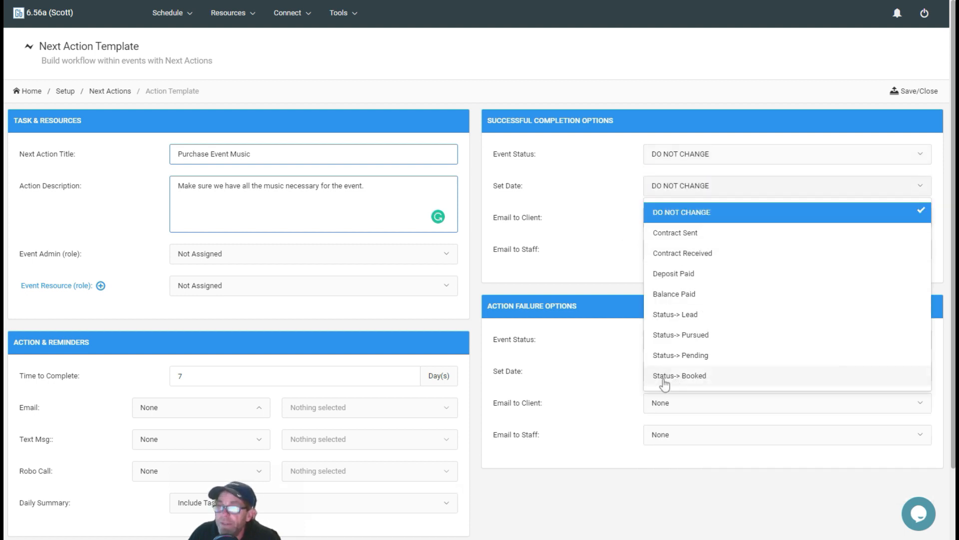
{"action": "left_click", "coordinate": [585, 210]}
{"action": "left_click", "coordinate": [664, 194]}
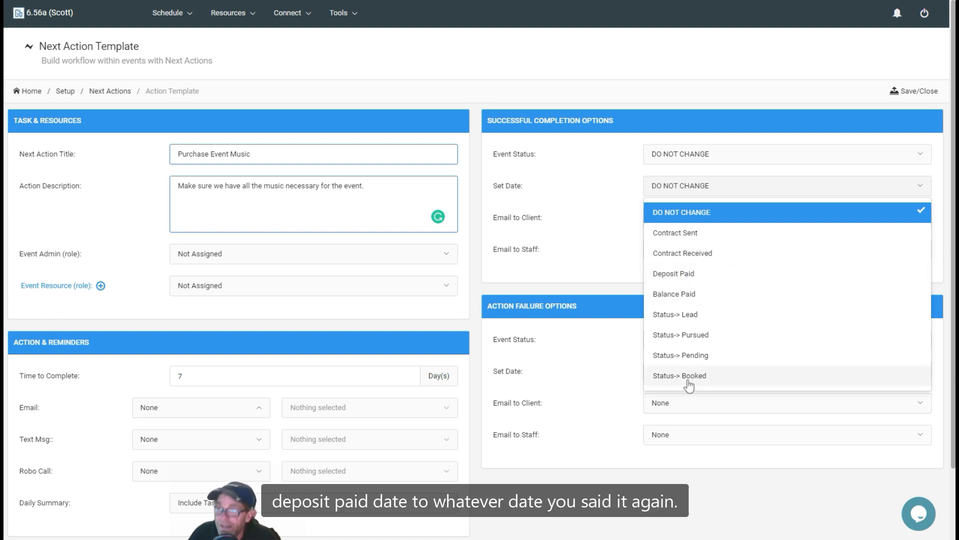
{"action": "left_click", "coordinate": [589, 214]}
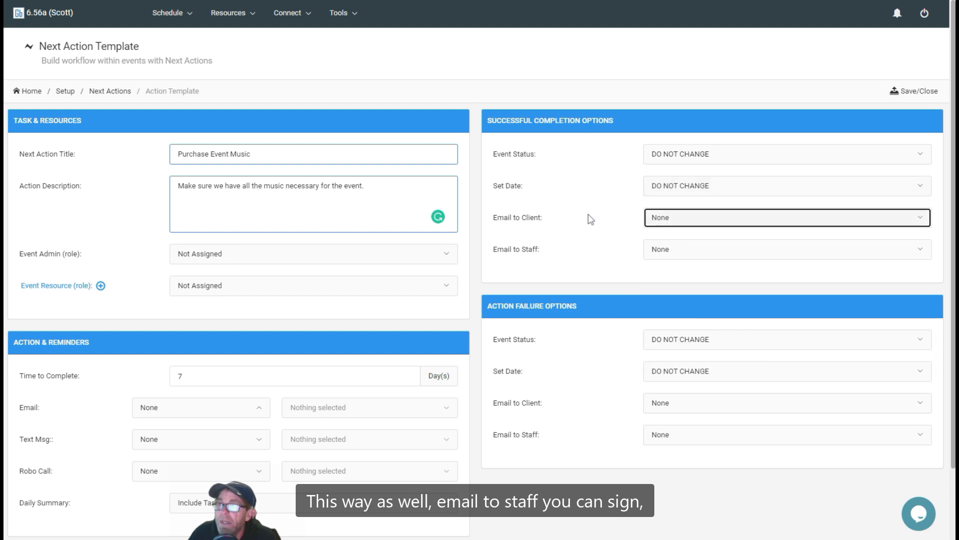
- Examine the staff email choices for successful completion, leaving the option at None
{"action": "left_click", "coordinate": [666, 254]}
{"action": "left_click", "coordinate": [668, 257]}
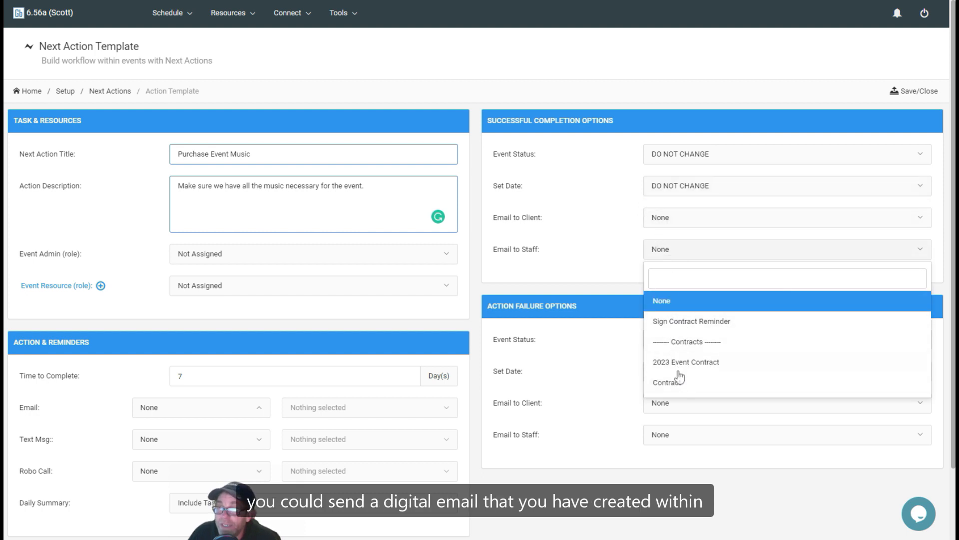
{"action": "left_click", "coordinate": [597, 249]}
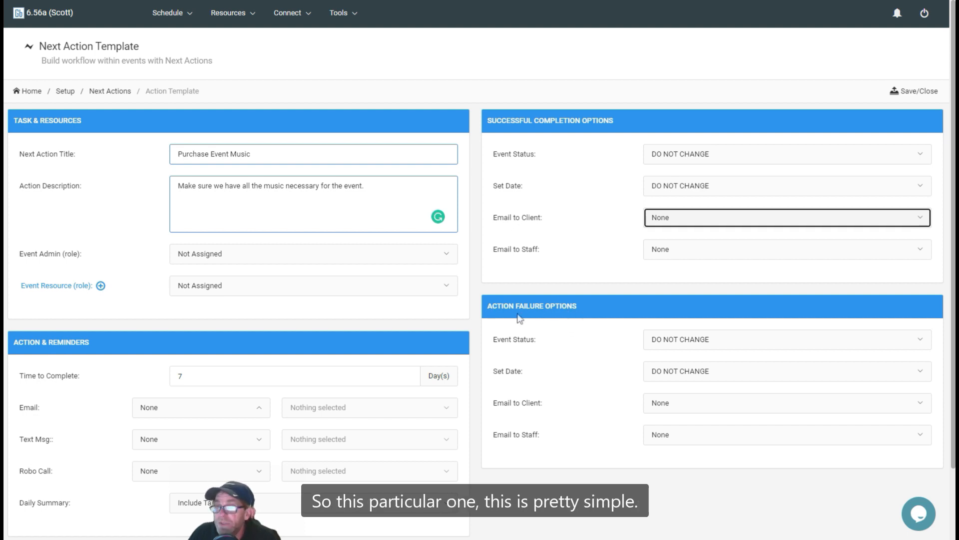
- Review the remaining template settings, then save and close the Purchase Event Music next action template
{"action": "scroll", "coordinate": [468, 300], "scroll_direction": "down", "scroll_amount": 2}
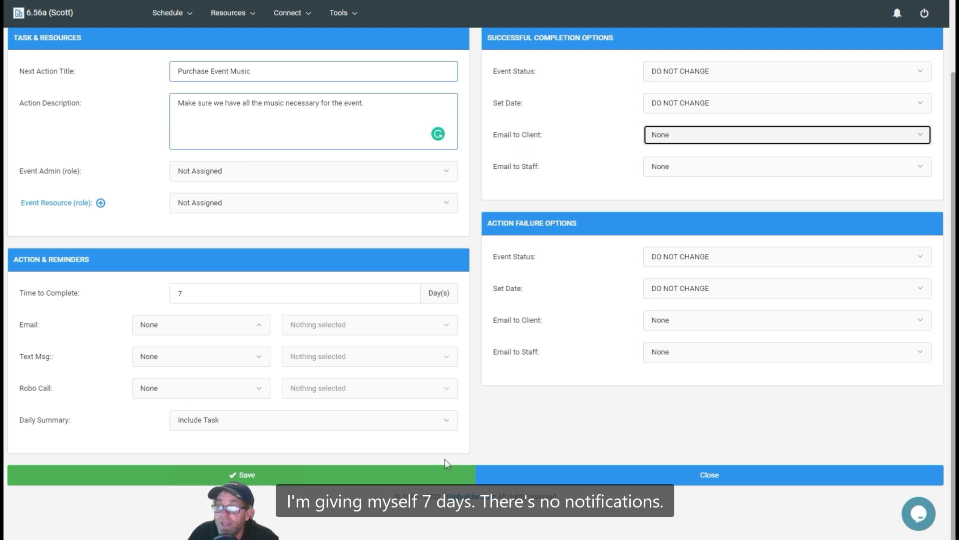
{"action": "scroll", "coordinate": [531, 411], "scroll_direction": "up", "scroll_amount": 2}
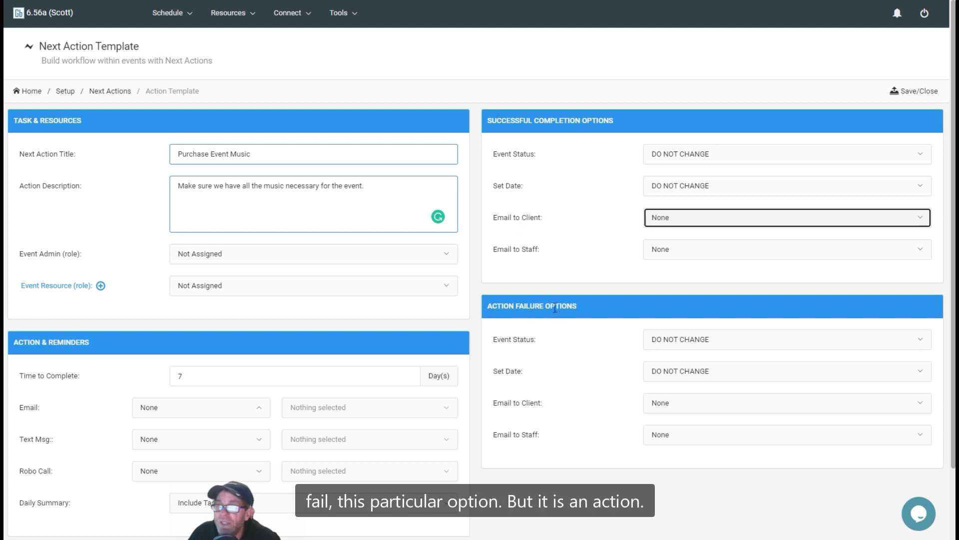
{"action": "left_click", "coordinate": [918, 92]}
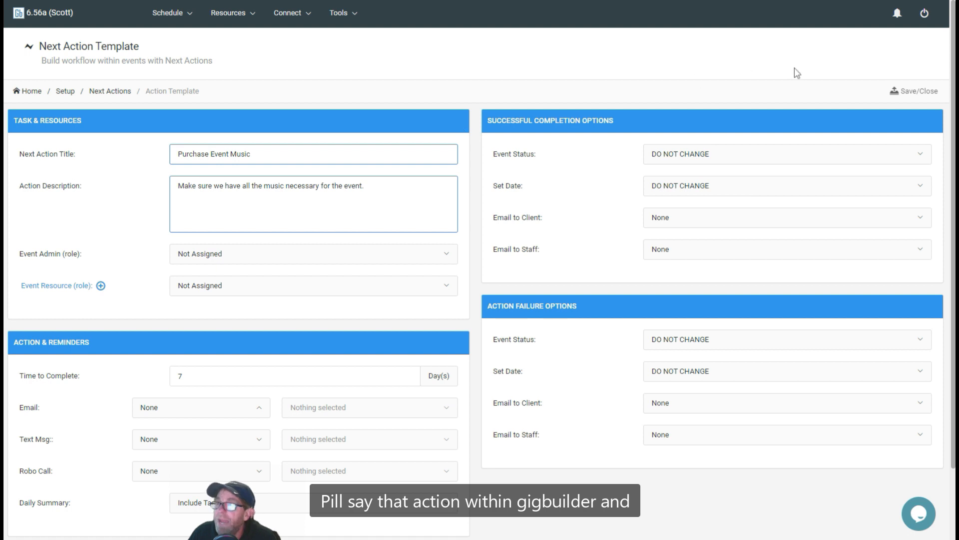
{"action": "left_click", "coordinate": [895, 94]}
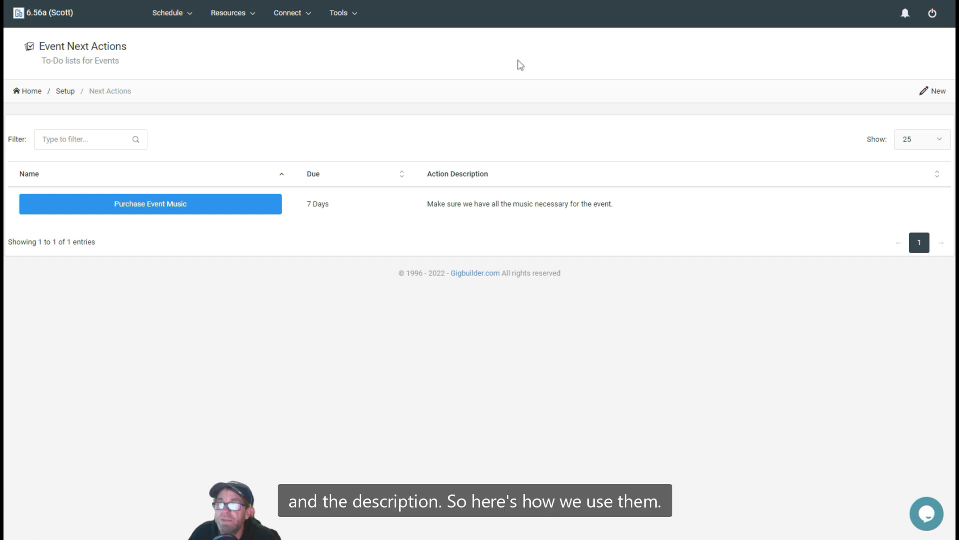
- Return to the home dashboard and open the booked wedding reception of 07/29/2023 for editing
{"action": "left_click", "coordinate": [55, 15]}
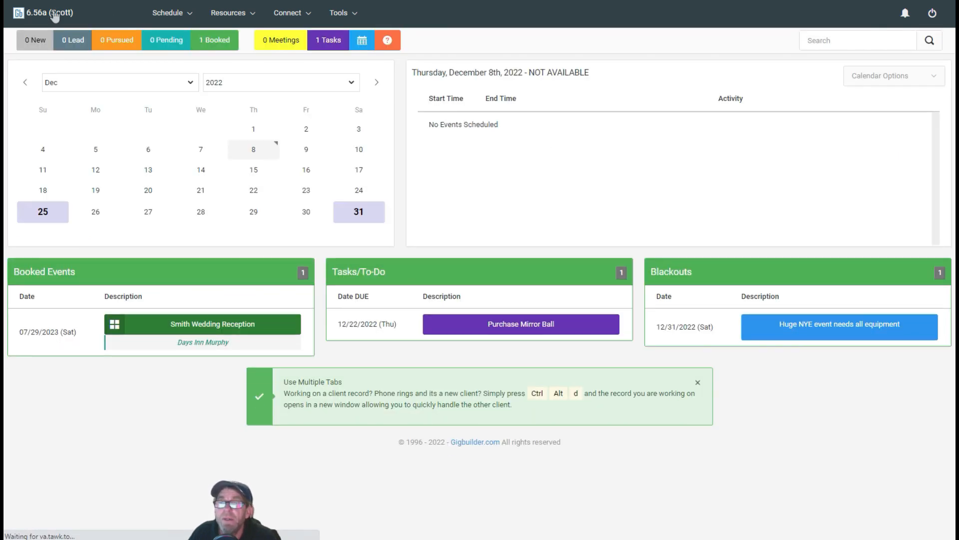
{"action": "left_click", "coordinate": [207, 328]}
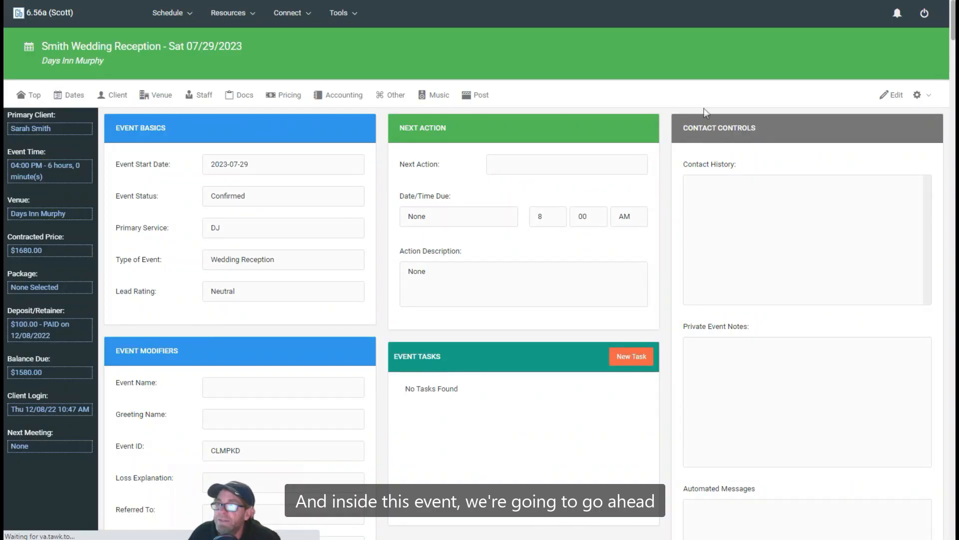
{"action": "left_click", "coordinate": [890, 99]}
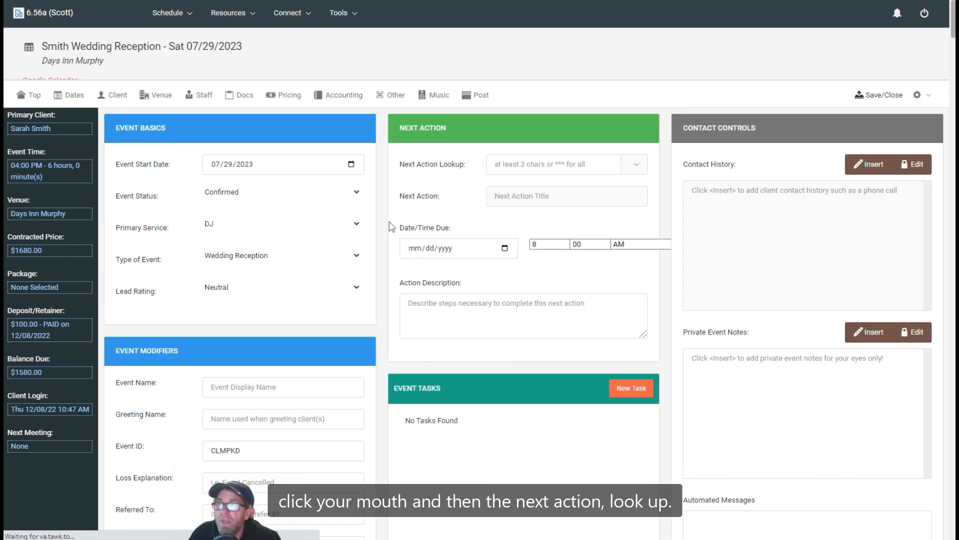
- Look up all next actions with ***, attach Purchase Event Music to the wedding reception, and save the event
{"action": "left_click", "coordinate": [528, 170]}
{"action": "type", "text": "***"}
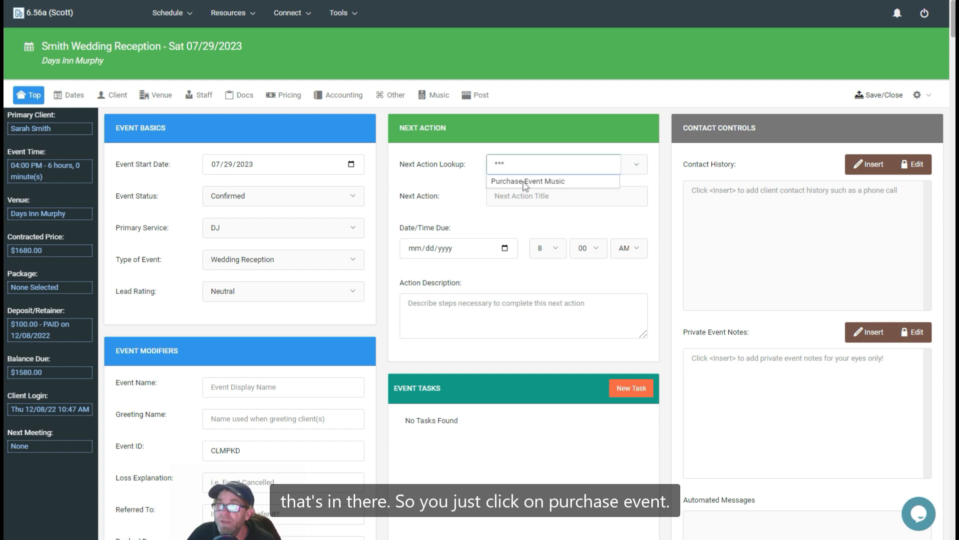
{"action": "left_click", "coordinate": [523, 182]}
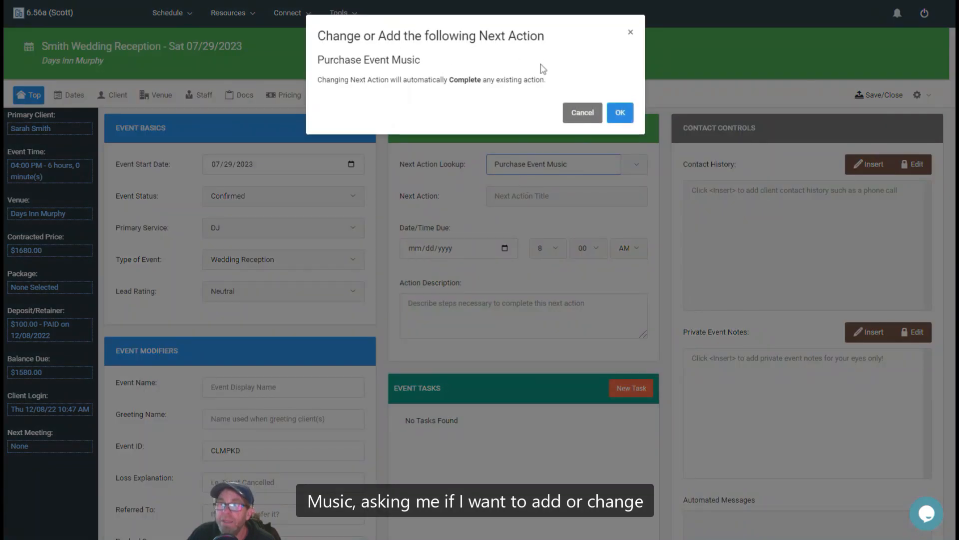
{"action": "left_click", "coordinate": [620, 114]}
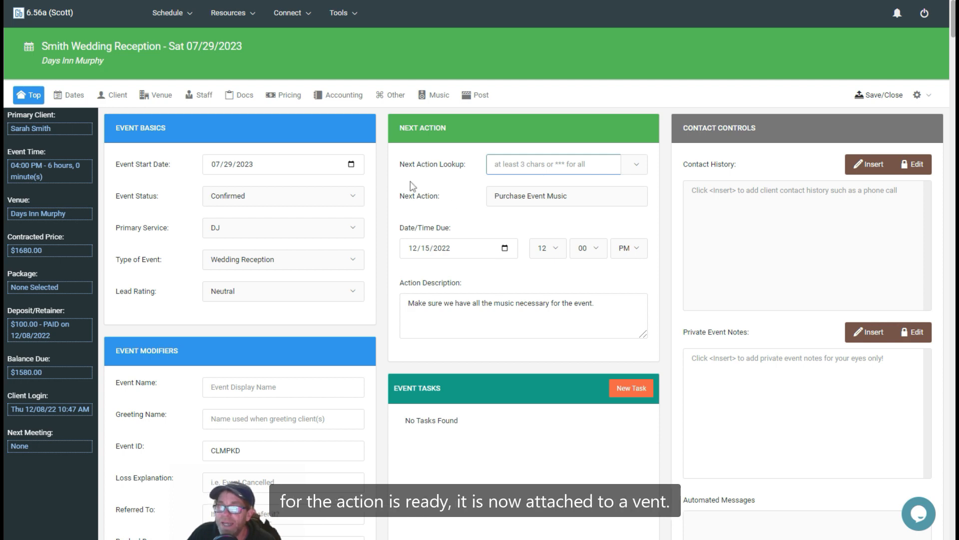
{"action": "left_click", "coordinate": [881, 95]}
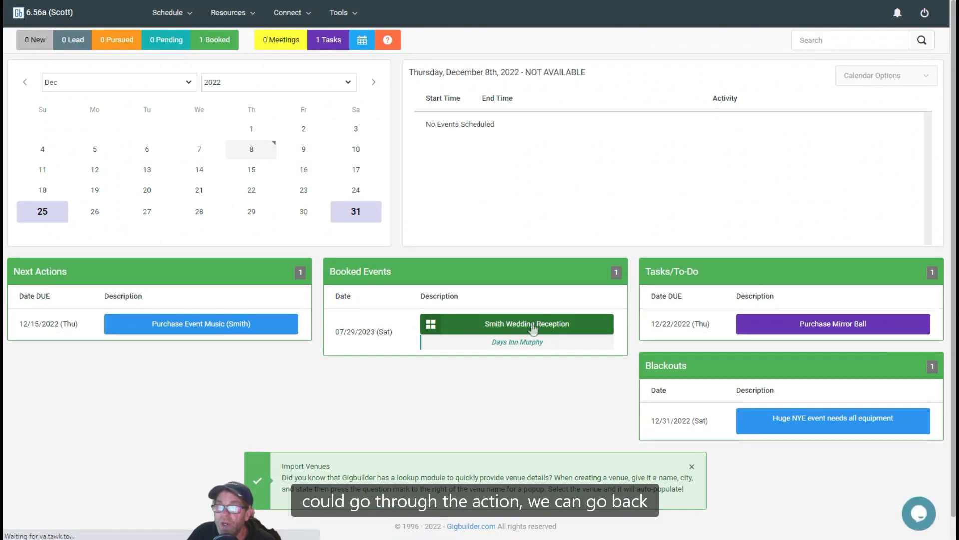
- Reopen the wedding reception for editing and examine the completion choices for its next action without completing it
{"action": "left_click", "coordinate": [533, 328]}
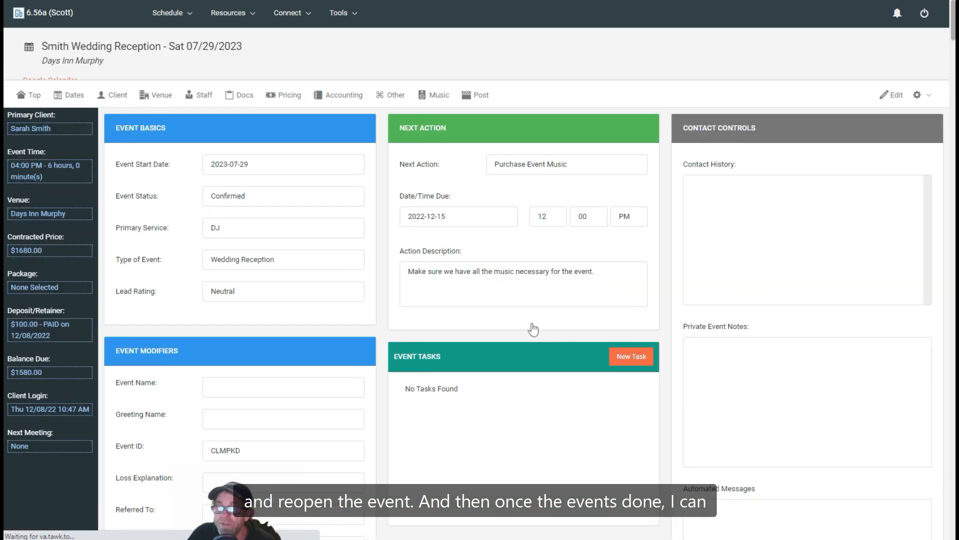
{"action": "left_click", "coordinate": [893, 96]}
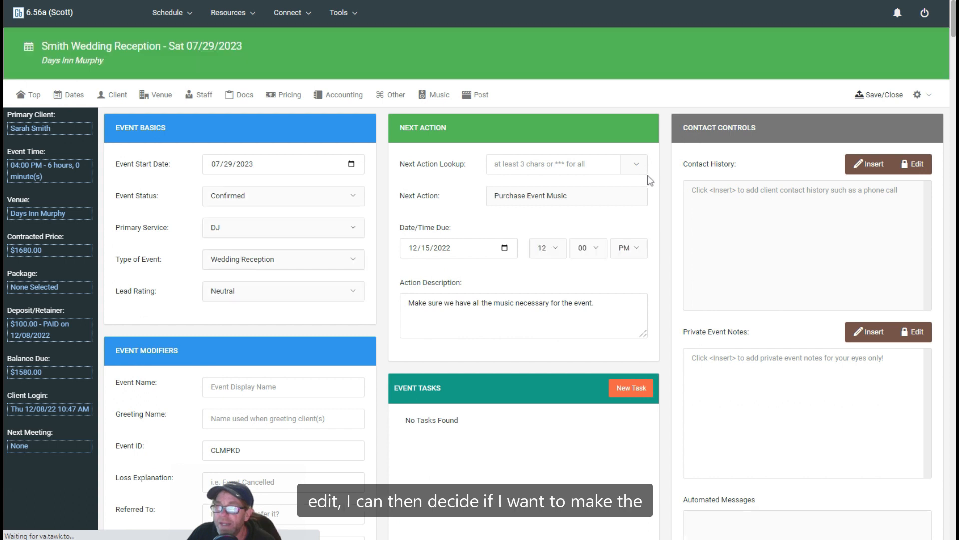
{"action": "left_click", "coordinate": [634, 167]}
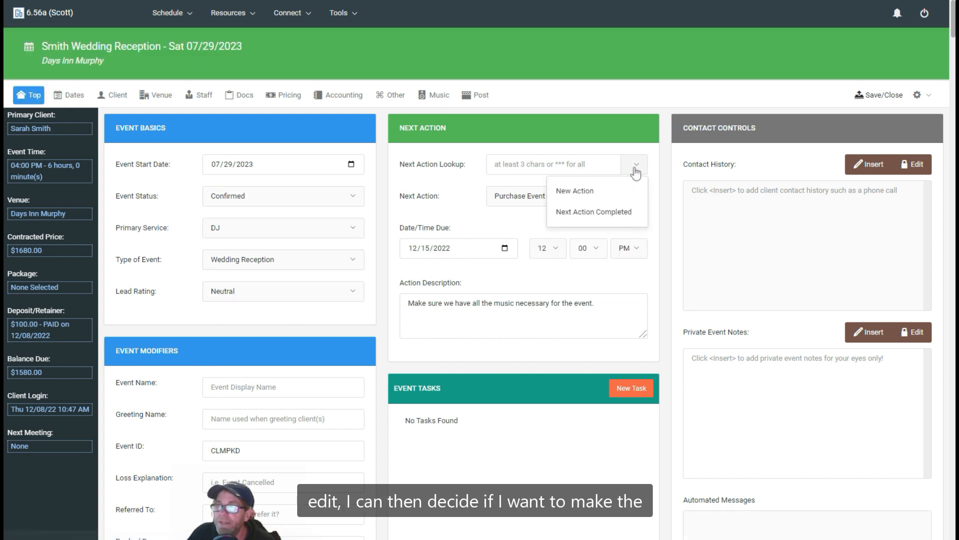
{"action": "left_click", "coordinate": [589, 214]}
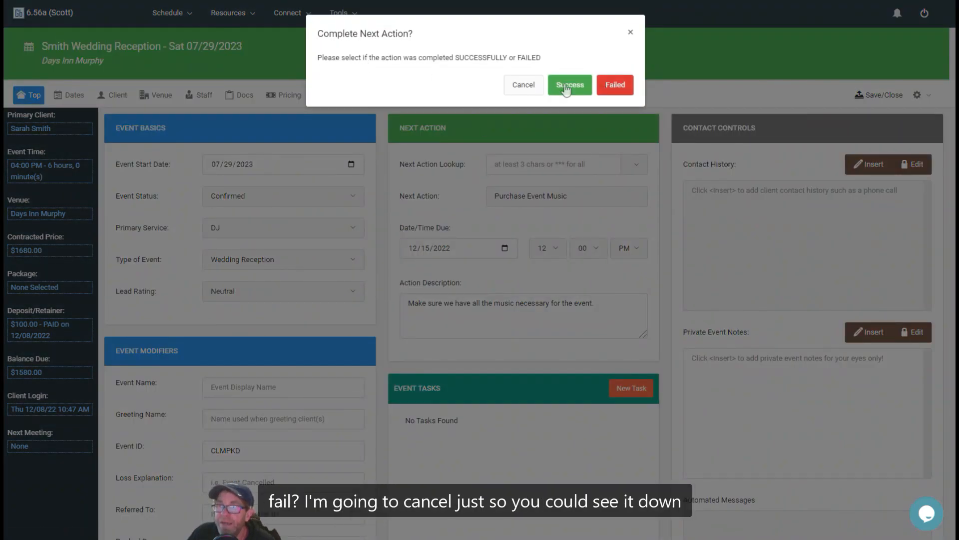
{"action": "left_click", "coordinate": [523, 89]}
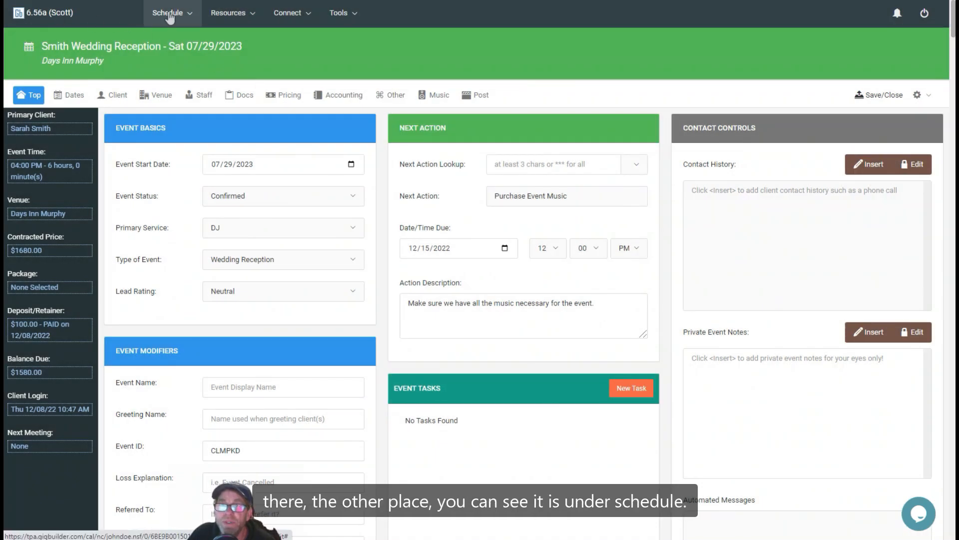
- View the scheduled next actions list and the details of the Purchase Event Music action, and return to the home dashboard
{"action": "left_click", "coordinate": [170, 15]}
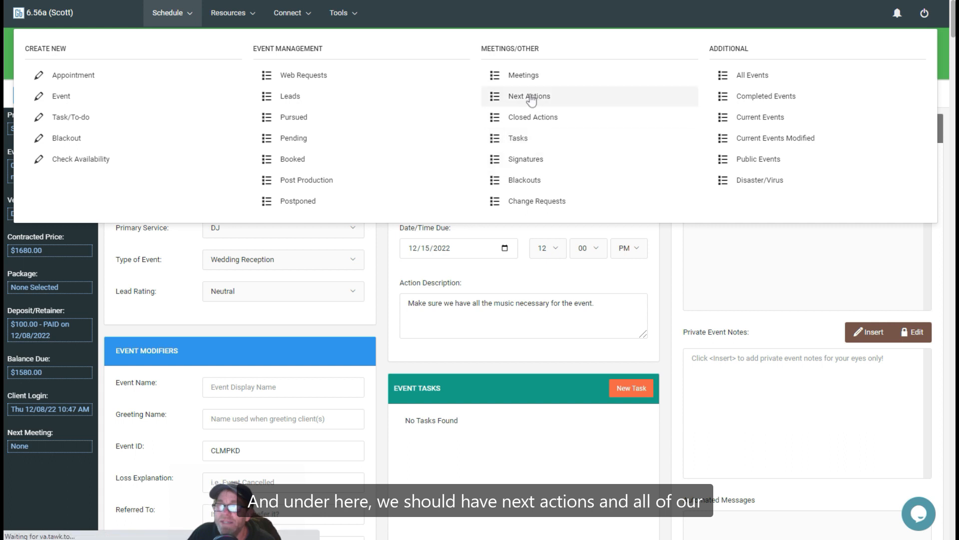
{"action": "left_click", "coordinate": [530, 99]}
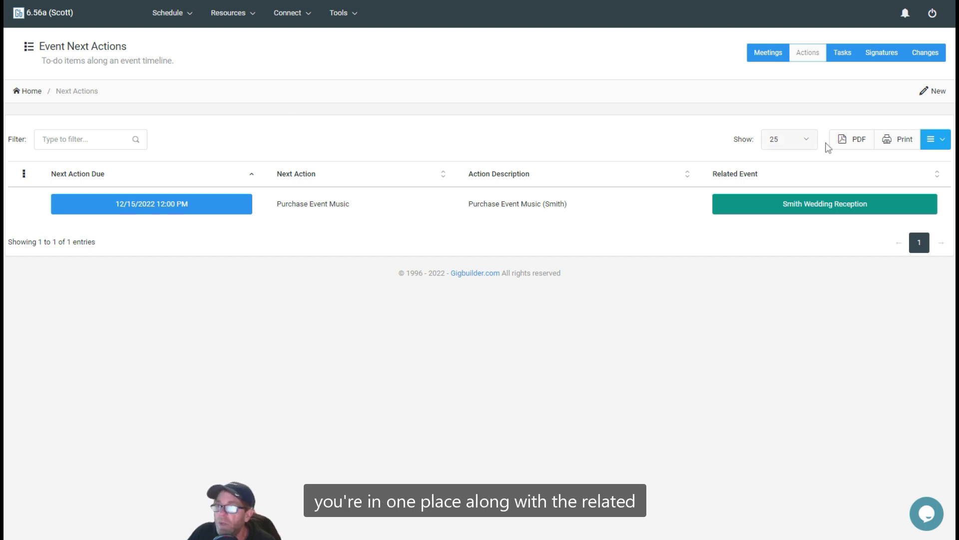
{"action": "left_click", "coordinate": [139, 206]}
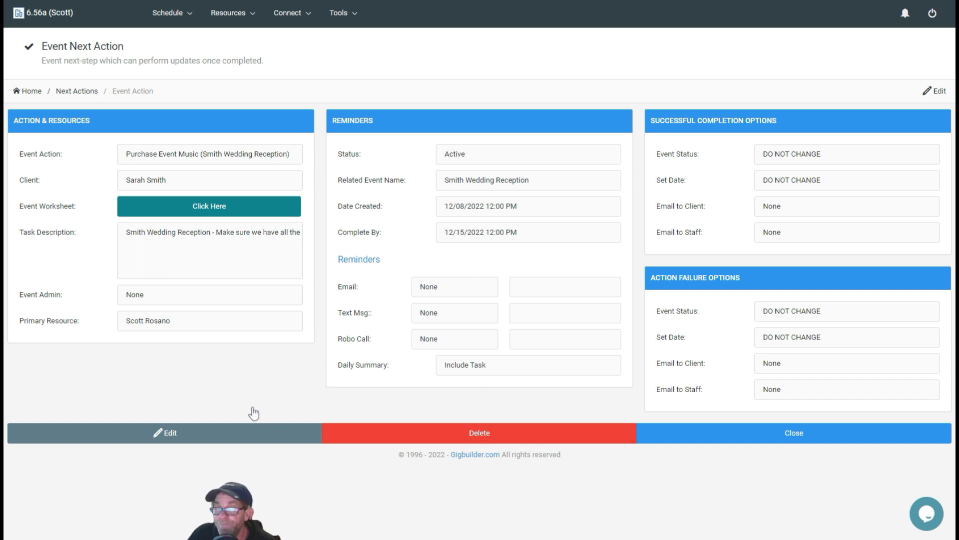
{"action": "left_click", "coordinate": [38, 14]}
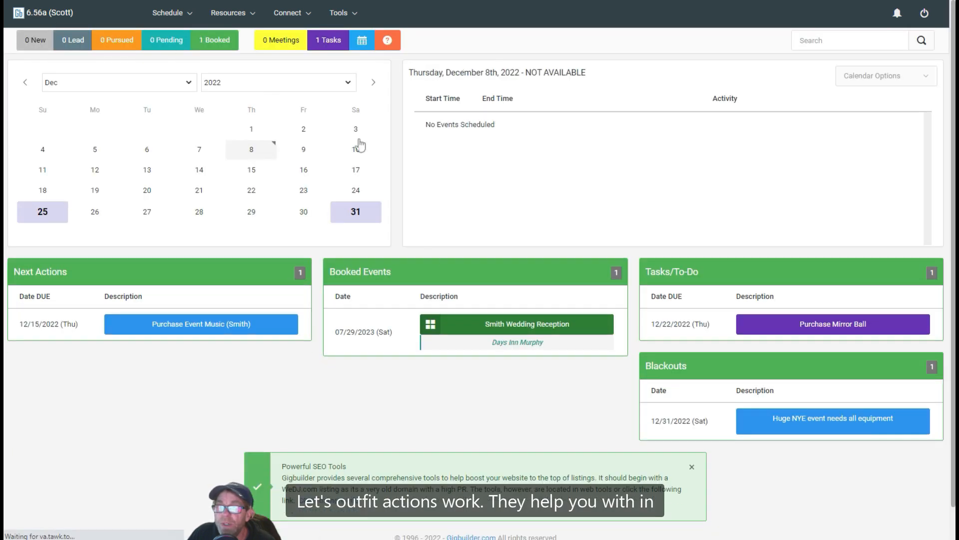